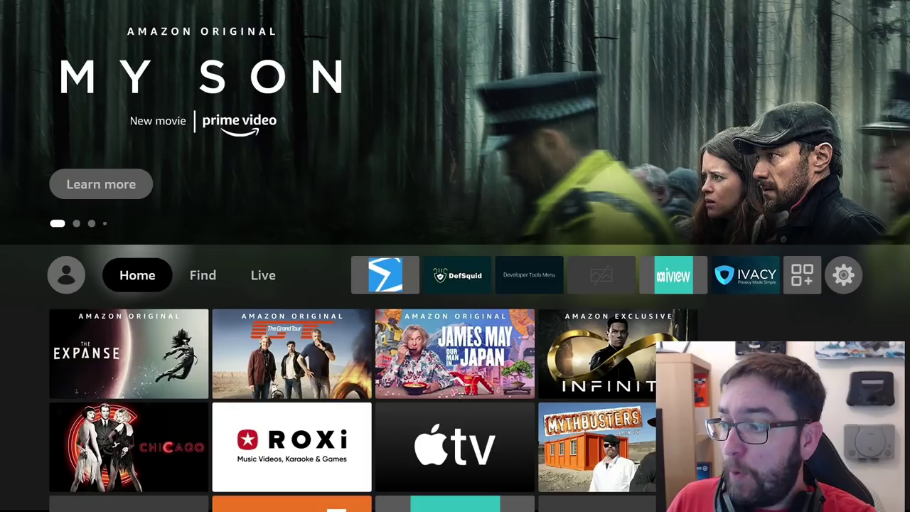
Step: Check that the Matrix 5GHz Wi-Fi shows connected with no issues, then return to Settings
key("Right")
key("Right")
key("Right")
key("Right")
key("Right")
key("Right")
key("Right")
key("Right")
key("Right")
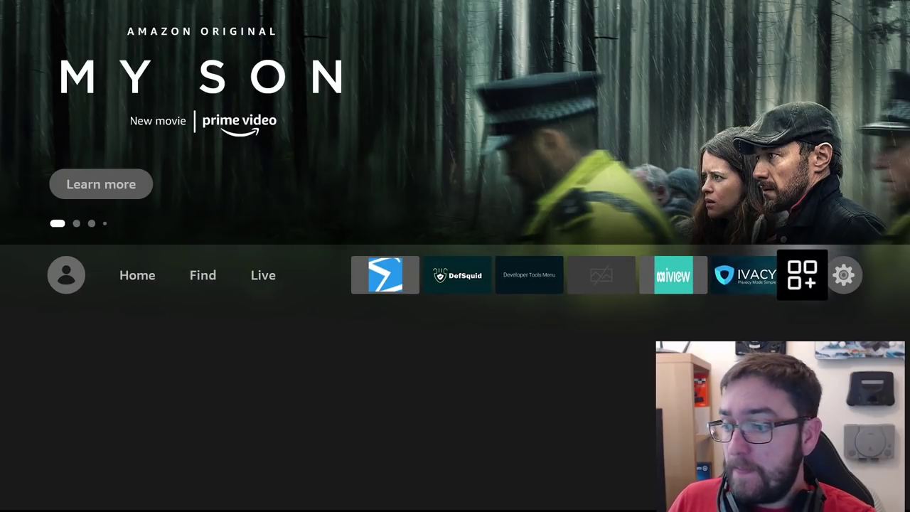
key("Right")
key("Down")
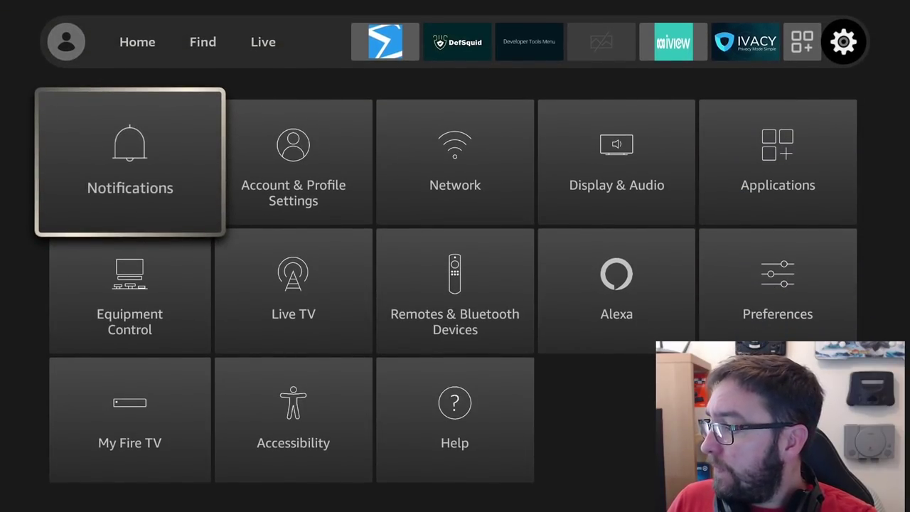
key("Down")
key("Down")
key("Up")
key("Up")
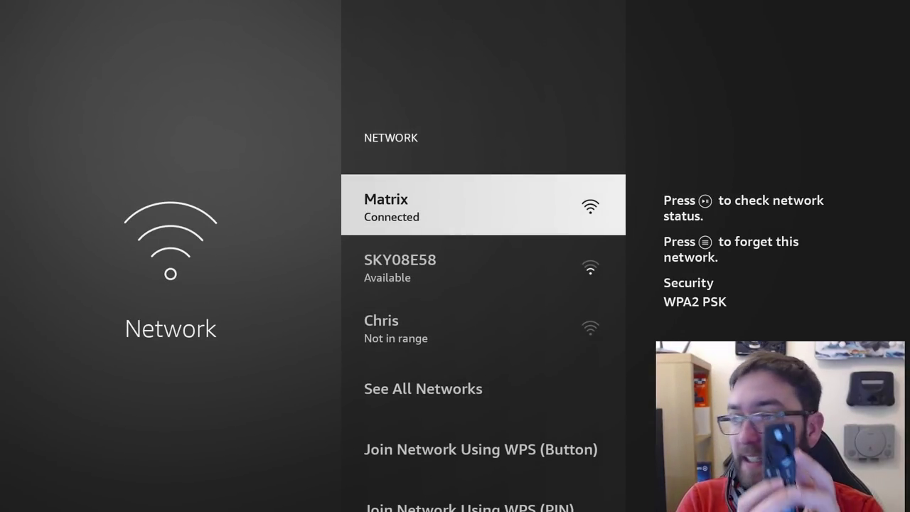
key("space")
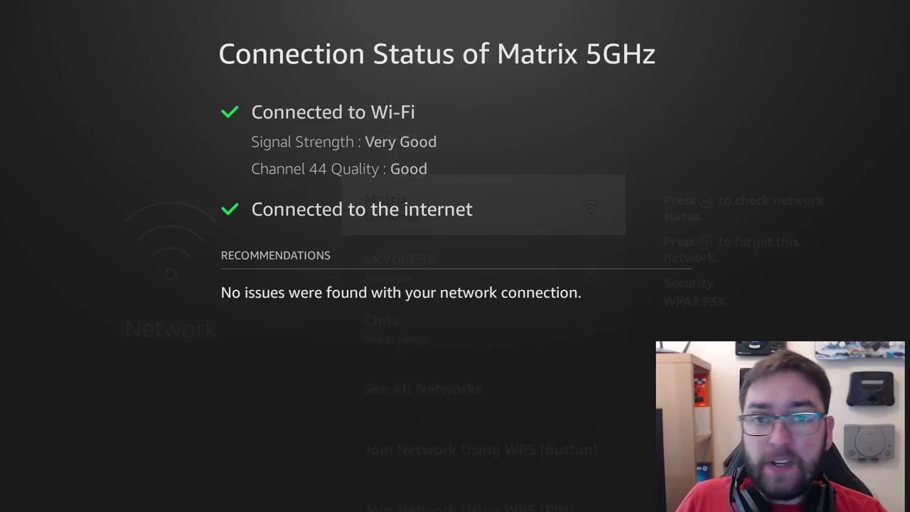
key("Escape")
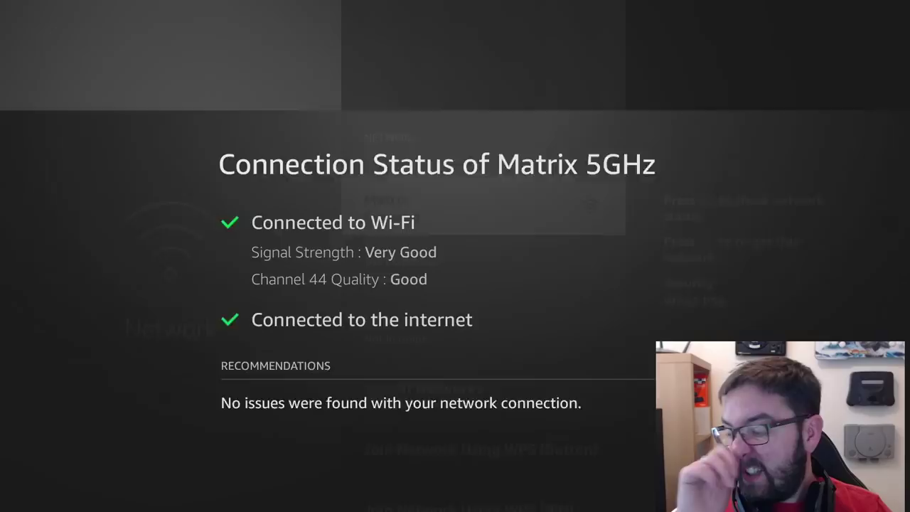
key("Escape")
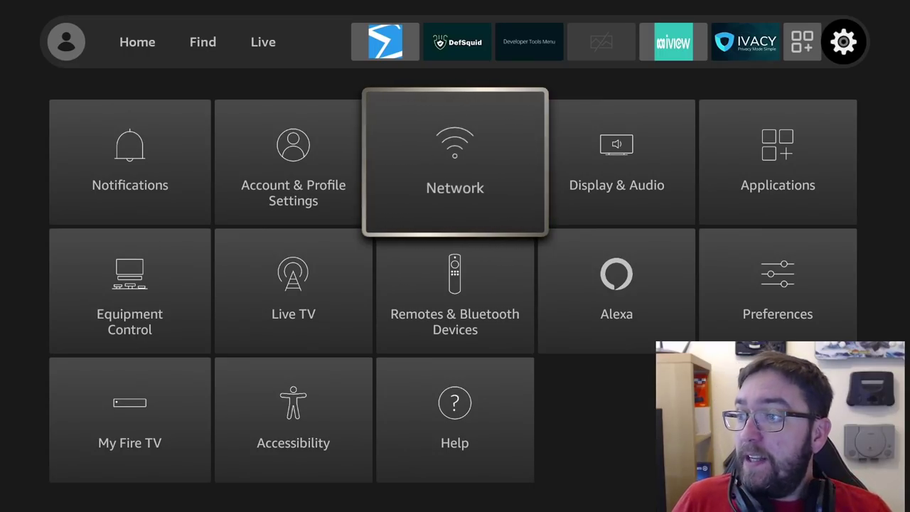
Step: Open Applications > Manage Installed Applications to list every installed app alphabetically
key("Right")
key("Right")
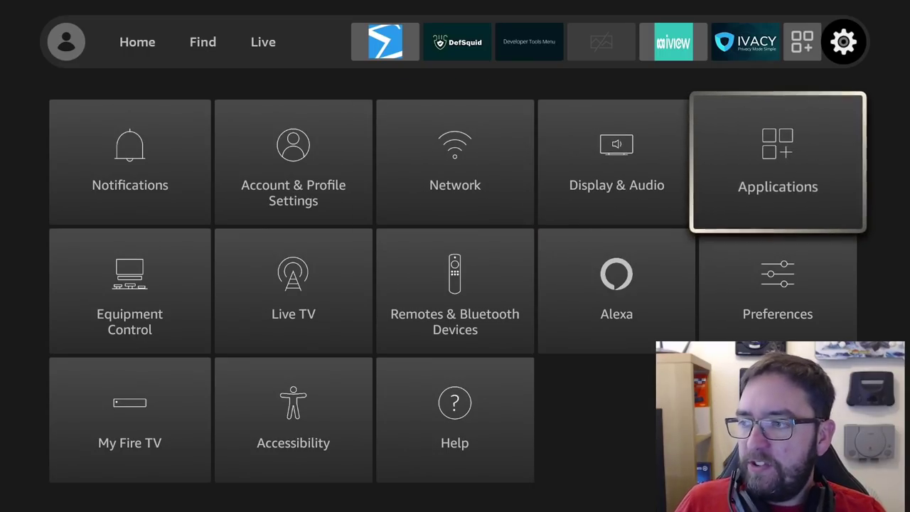
key("Return")
key("Down")
key("Down")
key("Down")
key("Down")
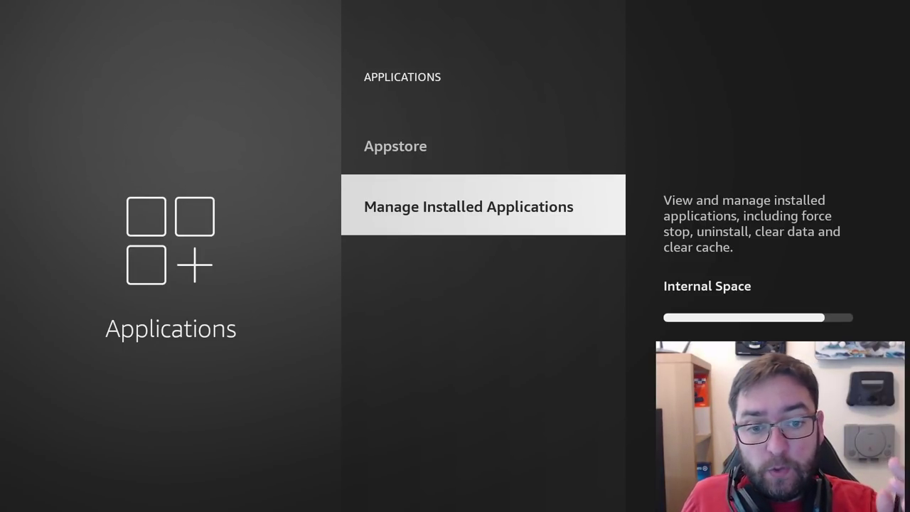
key("Return")
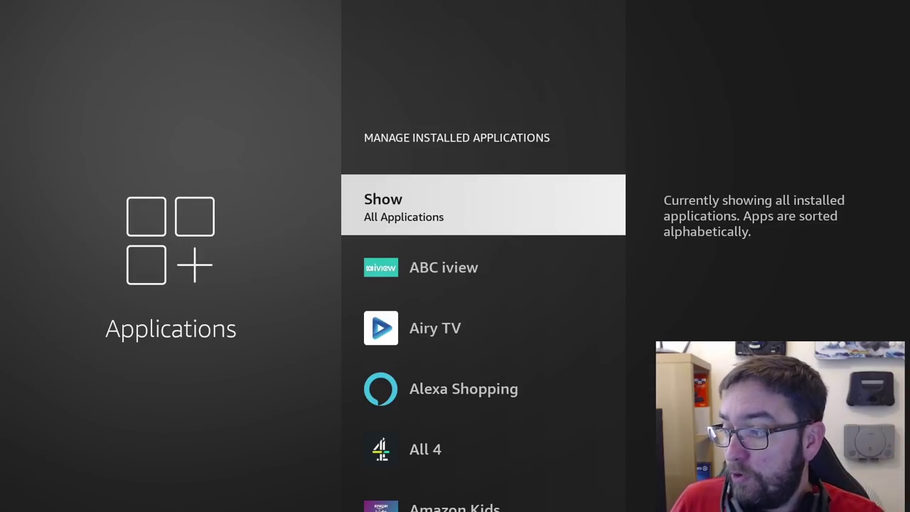
Step: Uninstall BBC World Service from the installed apps list, then return Home
key("Down")
key("Down")
key("Down")
key("Down")
key("Down")
key("Down")
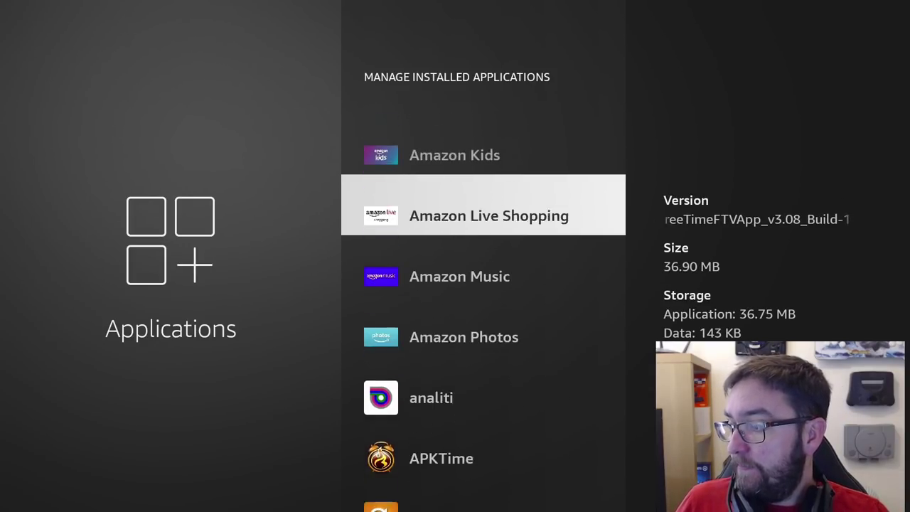
key("Down")
key("Down")
key("Down")
key("Down")
key("Down")
key("Down")
key("Down")
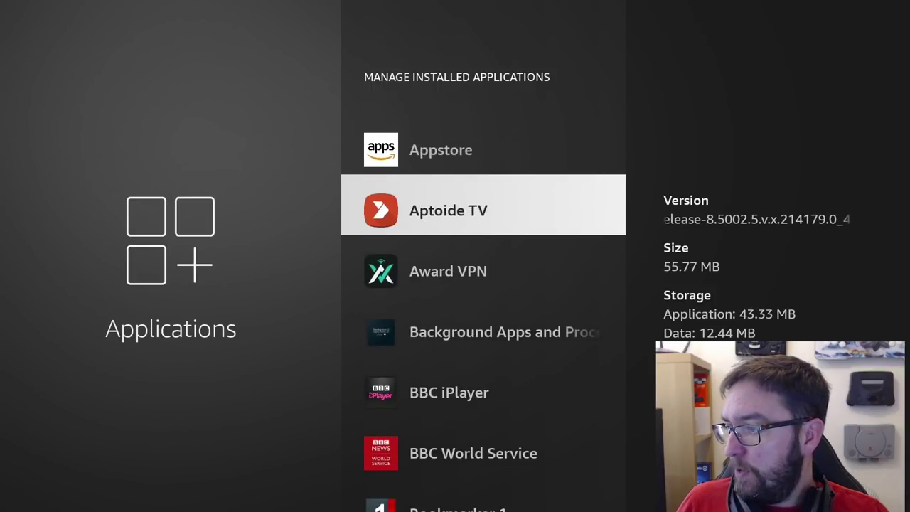
key("Down")
key("Down")
key("Down")
key("Down")
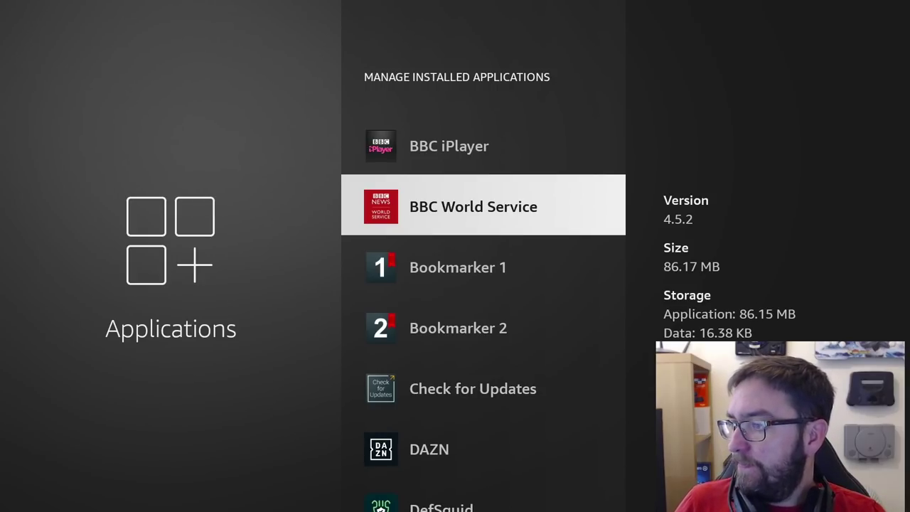
key("Return")
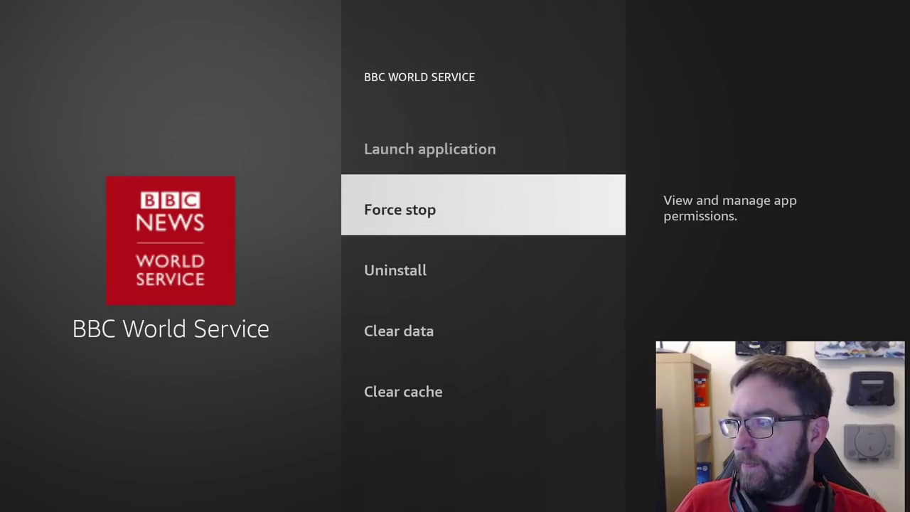
key("Down")
key("Return")
key("Return")
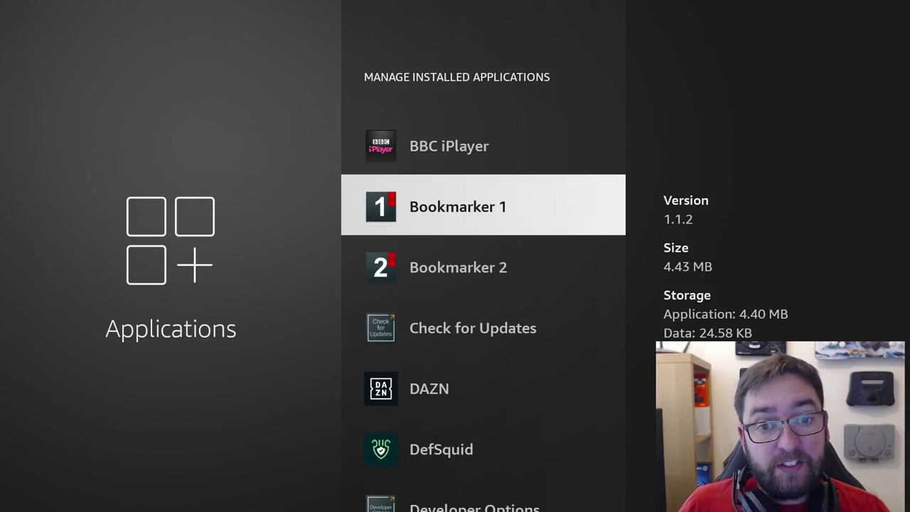
key("Home")
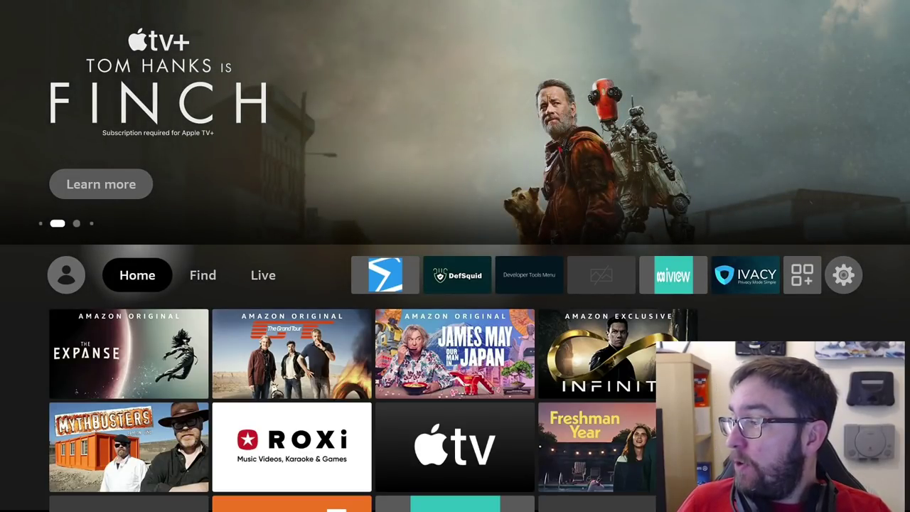
Step: Search for 'Ana' and pick the Analiti suggestion to find Speed Test WiFi Analyzer
key("Right")
key("Down")
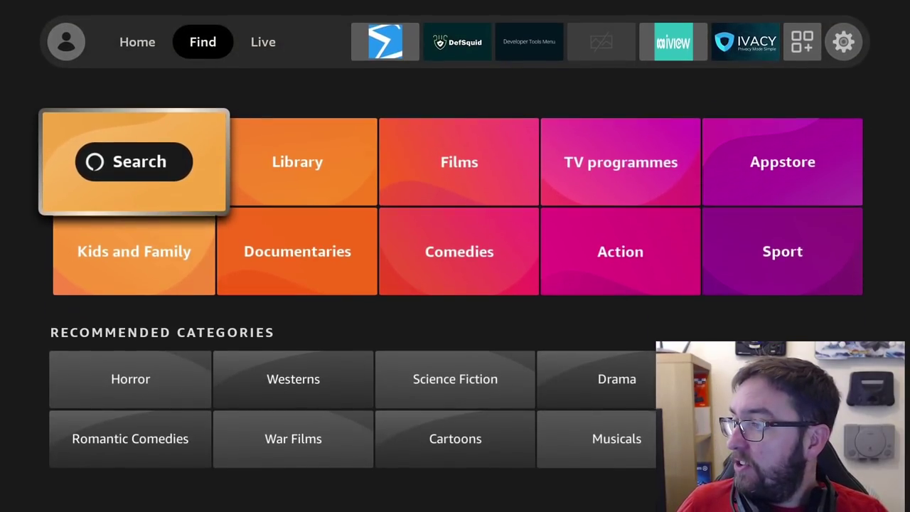
key("Return")
key("Return")
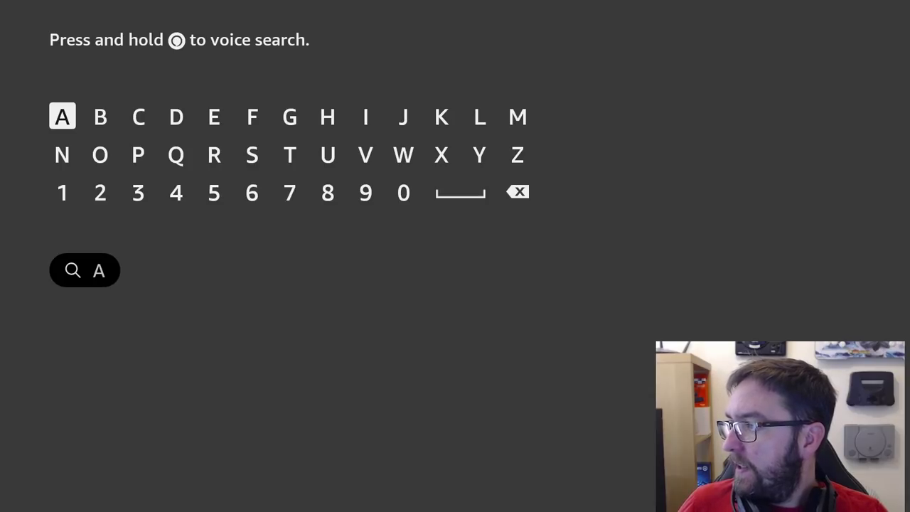
key("Down")
key("Right")
key("Right")
key("Right")
key("Right")
key("Right")
key("Right")
key("Right")
key("Right")
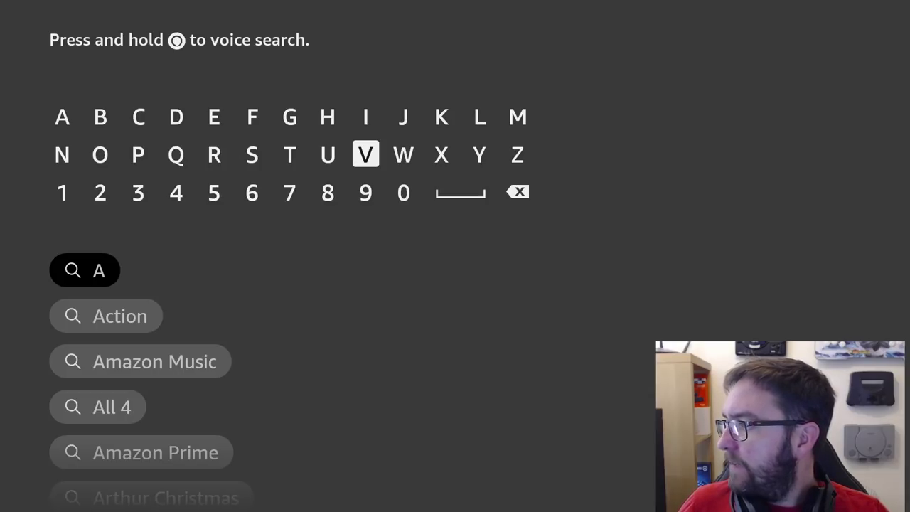
key("Left")
key("Left")
key("Left")
key("Left")
key("Left")
key("Left")
key("Left")
key("Left")
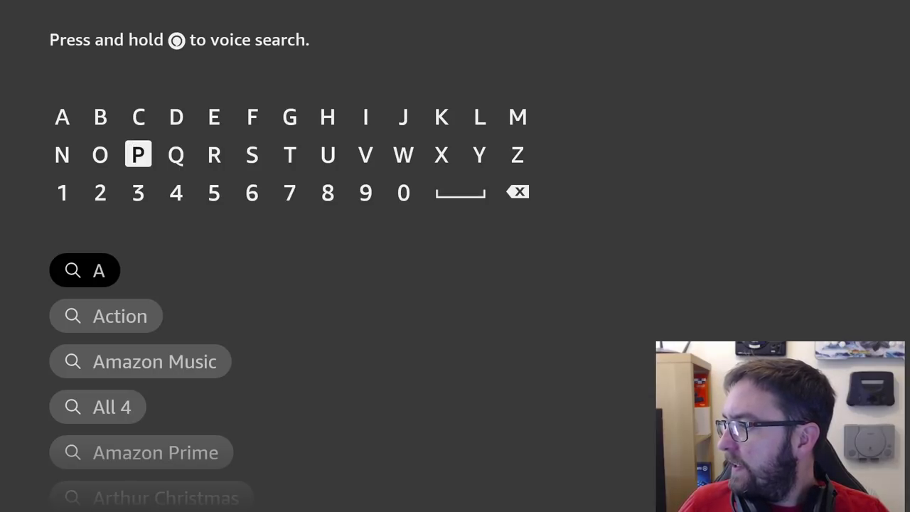
key("Return")
key("Up")
key("Return")
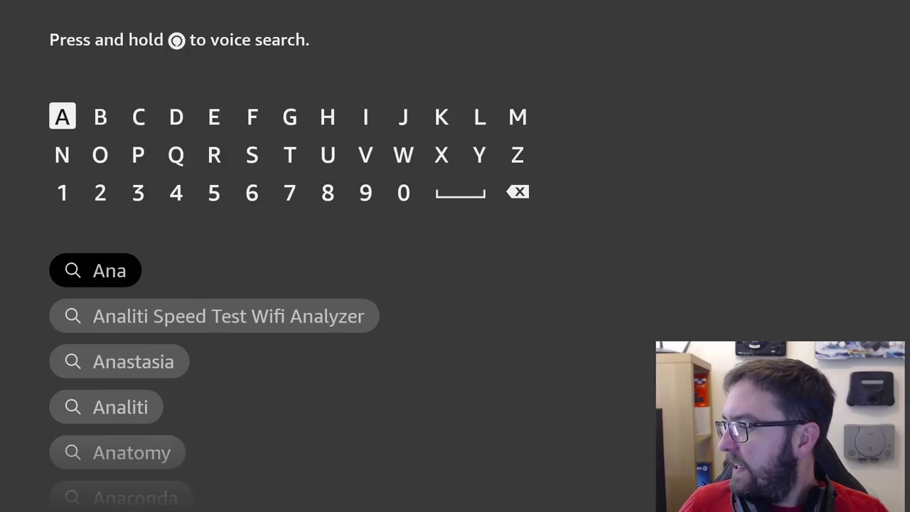
key("Down")
key("Down")
key("Down")
key("Down")
key("Down")
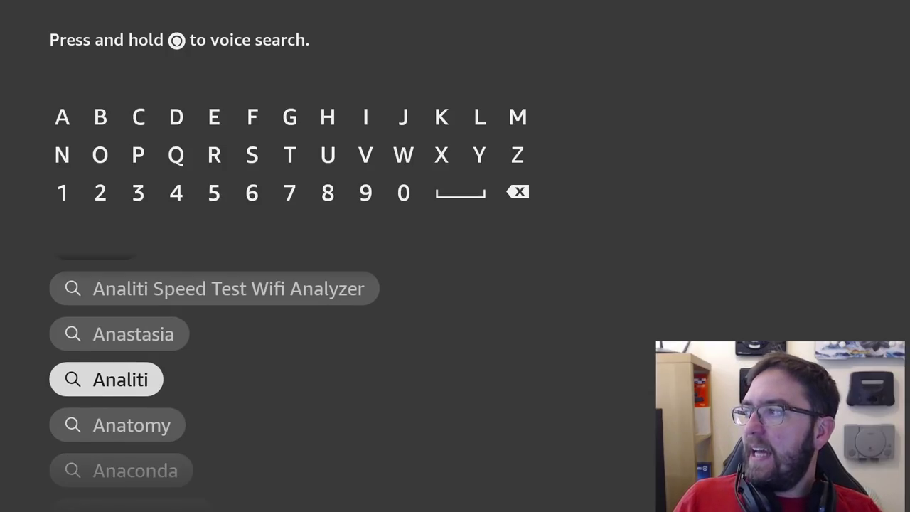
key("Return")
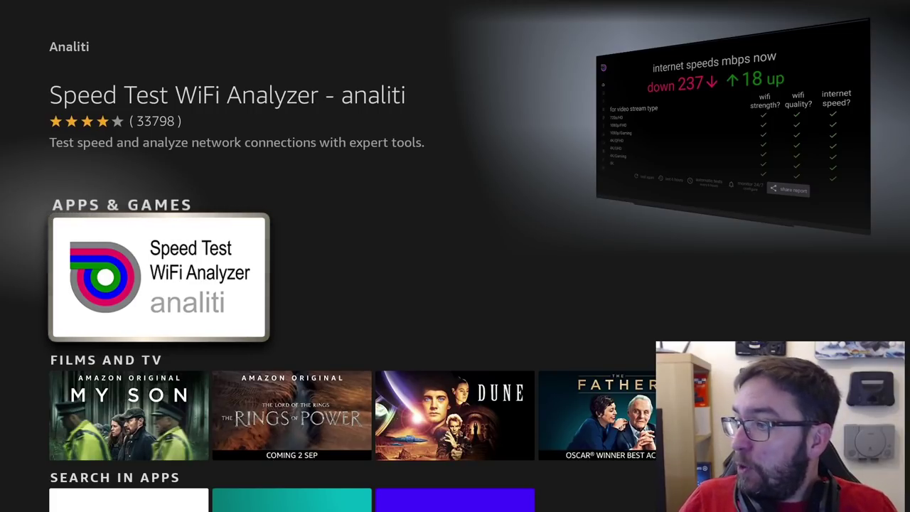
Step: Launch Speed Test WiFi Analyzer and let the quick test finish: 138 down, 35 up
key("Return")
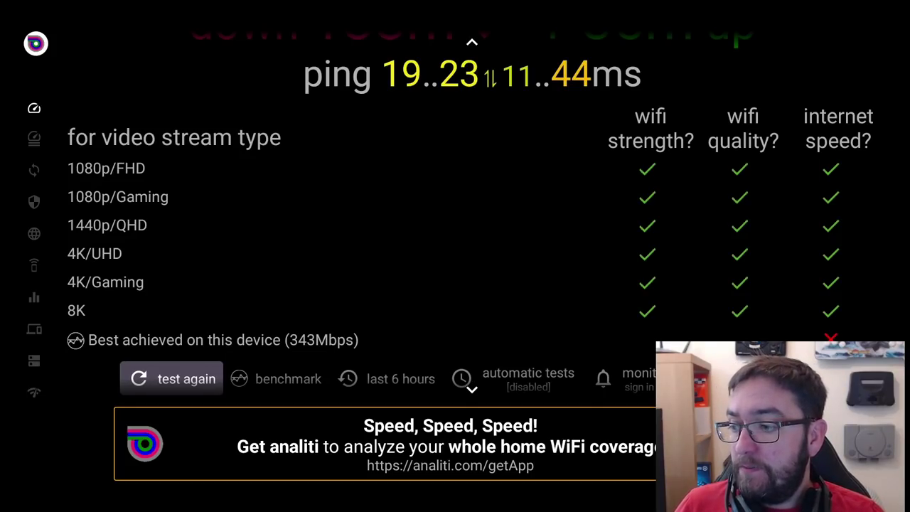
key("Home")
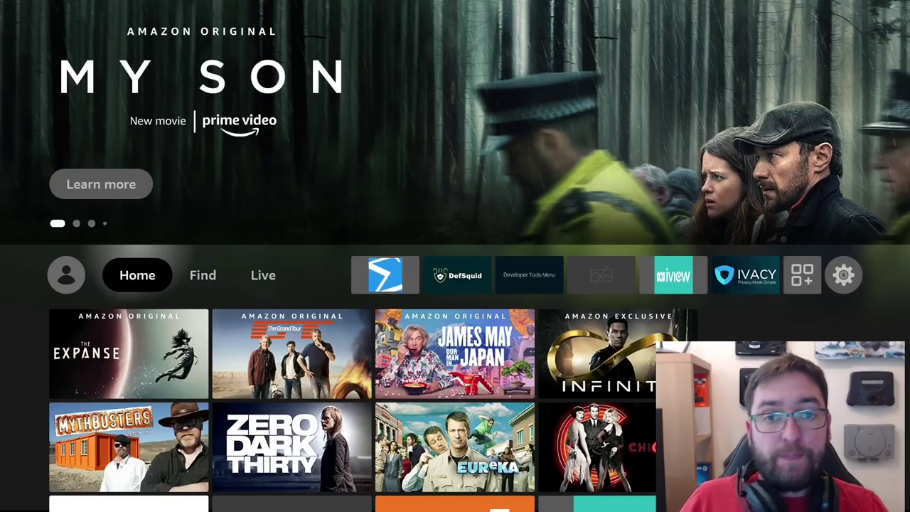
key("Right")
key("Right")
key("Right")
key("Right")
key("Right")
key("Right")
key("Right")
key("Right")
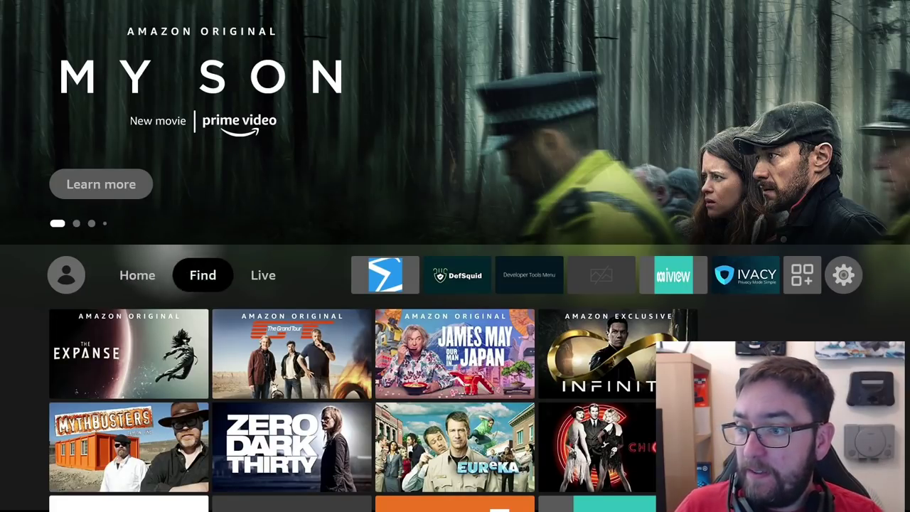
key("Right")
key("Right")
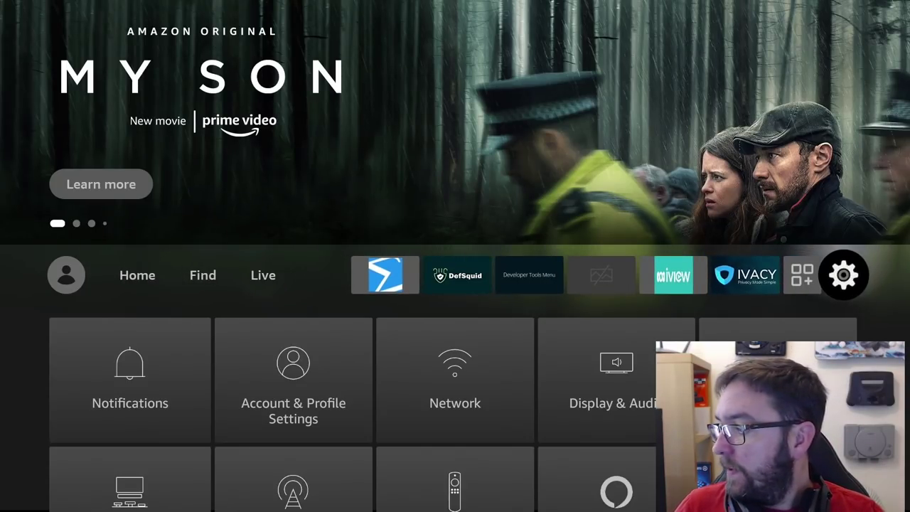
key("Down")
key("Down")
key("Down")
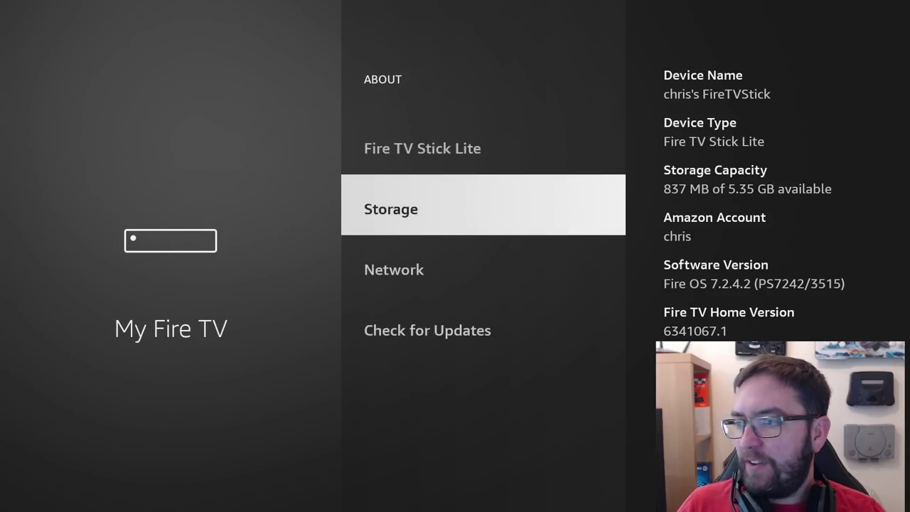
key("Down")
key("Down")
key("Return")
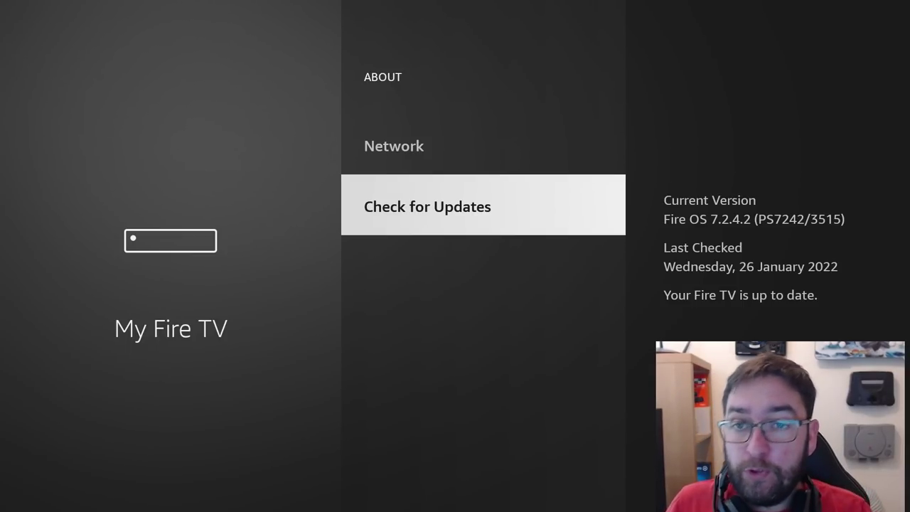
key("Escape")
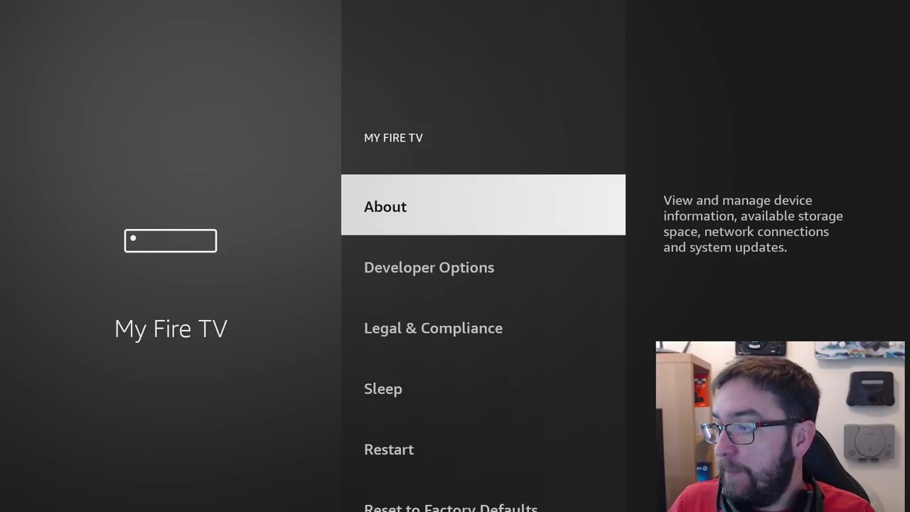
key("Escape")
key("Up")
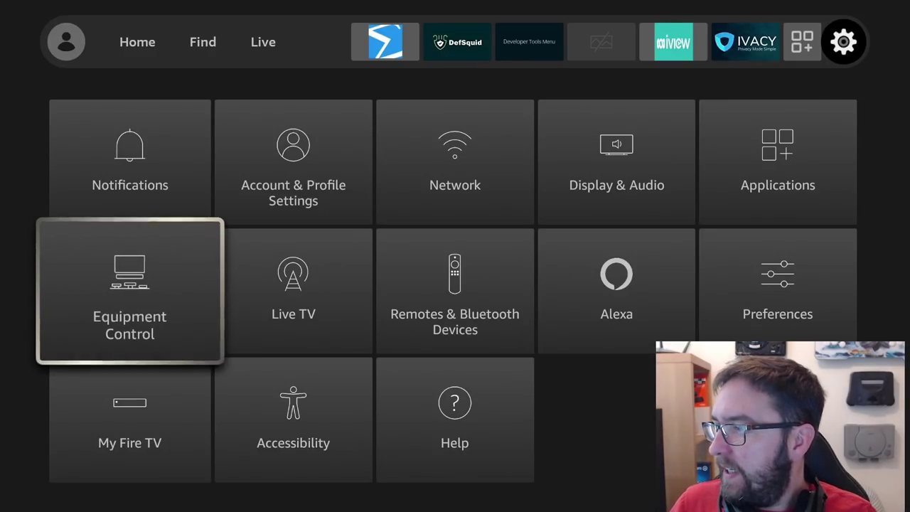
key("Escape")
key("Right")
key("Right")
key("Right")
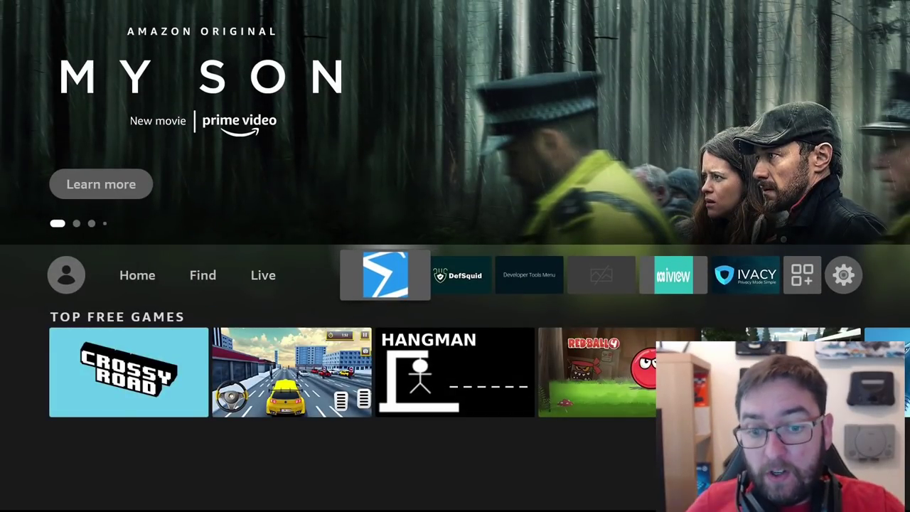
key("Return")
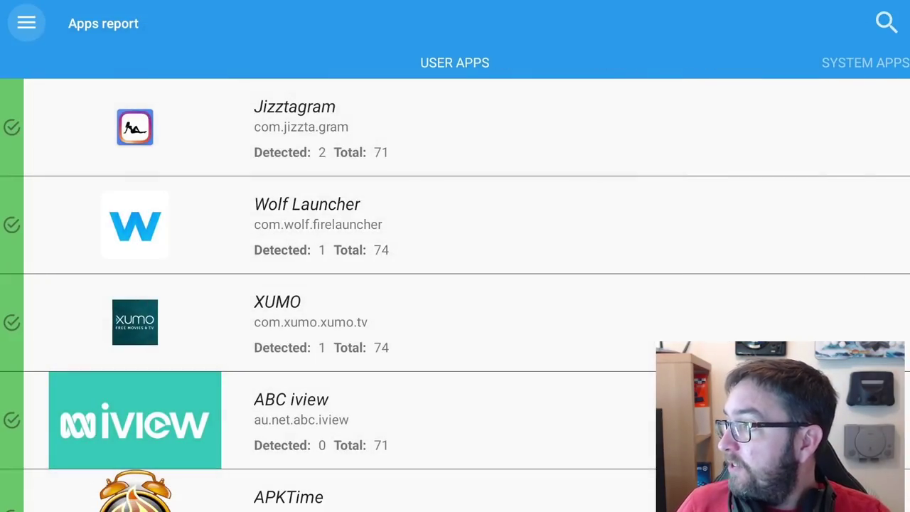
key("Down")
key("Down")
key("Down")
key("Down")
key("Down")
key("Down")
key("Down")
key("Down")
key("Down")
key("Down")
key("Down")
key("Down")
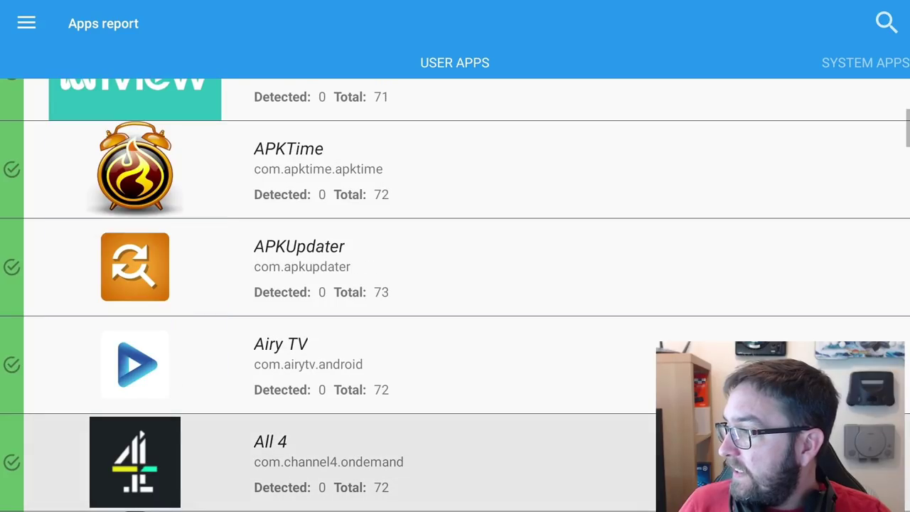
key("Down")
key("Down")
key("Down")
key("Down")
key("Down")
key("Down")
key("Down")
key("Down")
key("Down")
key("Down")
key("Down")
key("Down")
key("Down")
key("Down")
key("Down")
key("Down")
key("Down")
key("Down")
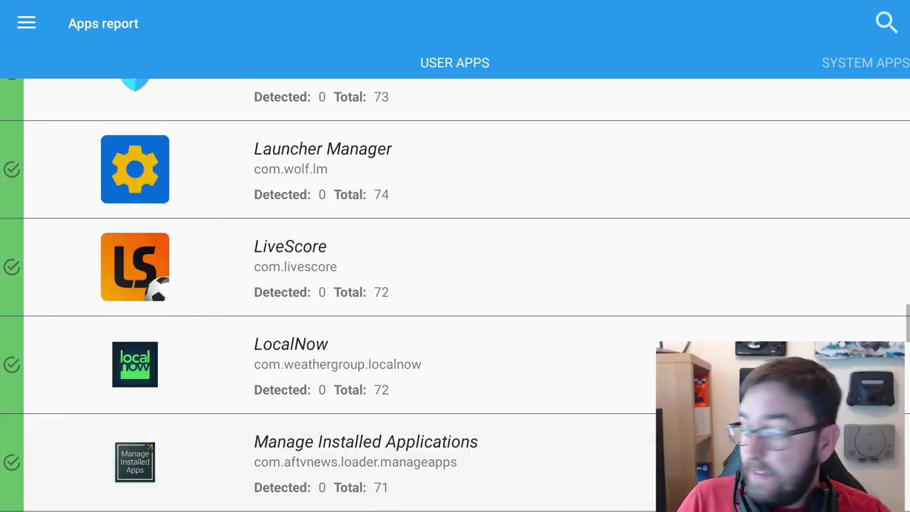
key("Down")
key("Down")
key("Down")
key("Down")
key("Down")
key("Down")
key("Down")
key("Down")
key("Down")
key("Down")
key("Down")
key("Down")
key("Down")
key("Down")
key("Down")
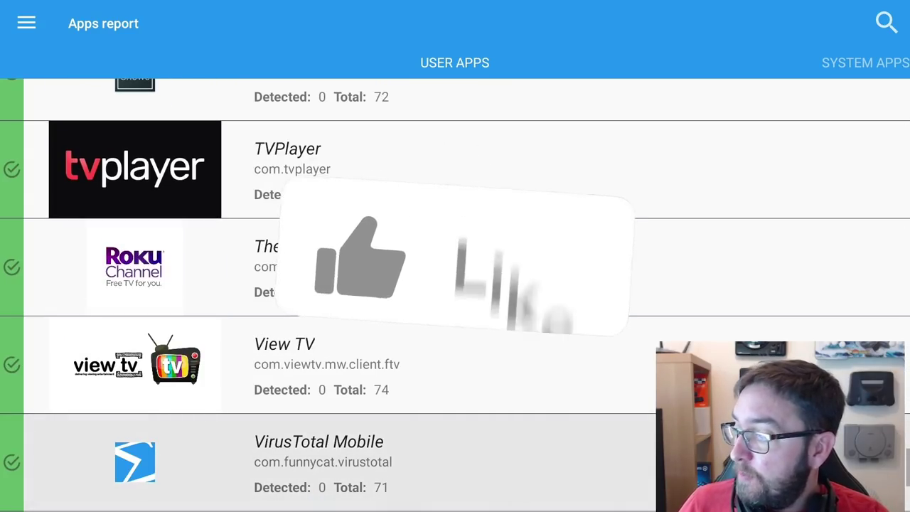
key("Up")
key("Up")
key("Up")
key("Up")
key("Up")
key("Up")
key("Up")
key("Up")
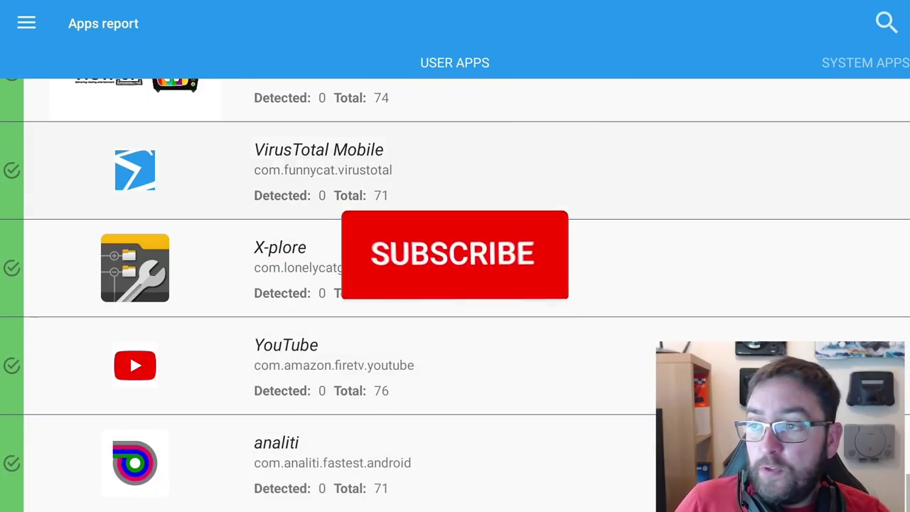
key("Up")
key("Up")
key("Up")
key("Up")
key("Up")
key("Up")
key("Up")
key("Up")
key("Up")
key("Up")
key("Up")
key("Up")
key("Up")
key("Up")
key("Up")
key("Up")
key("Up")
key("Up")
key("Up")
key("Up")
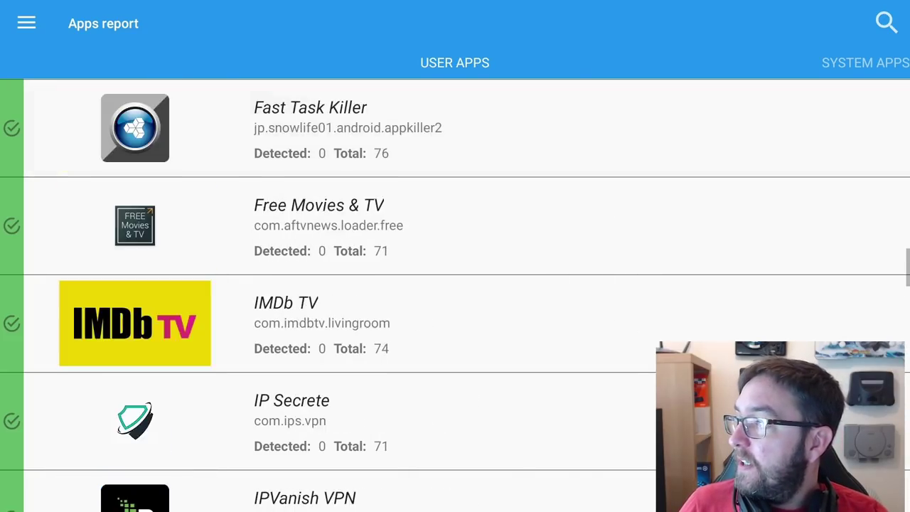
key("Up")
key("Up")
key("Up")
key("Up")
key("Up")
key("Up")
key("Up")
key("Up")
key("Up")
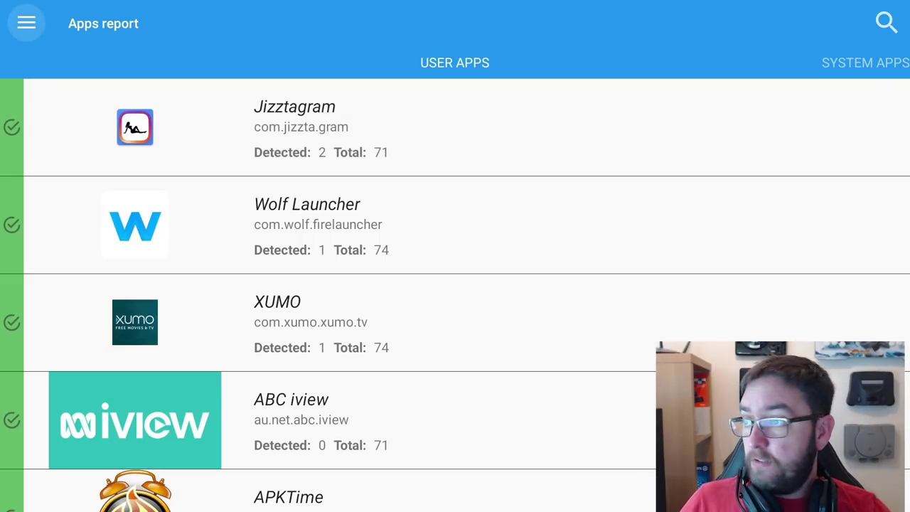
key("Home")
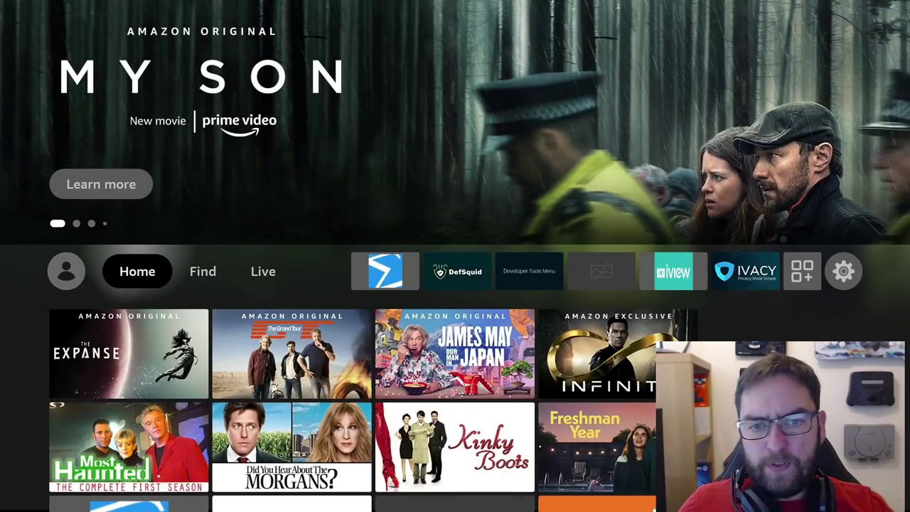
Step: In Preferences, confirm Featured Content video and audio autoplay are off
key("Right")
key("Right")
key("Right")
key("Right")
key("Right")
key("Right")
key("Right")
key("Right")
key("Right")
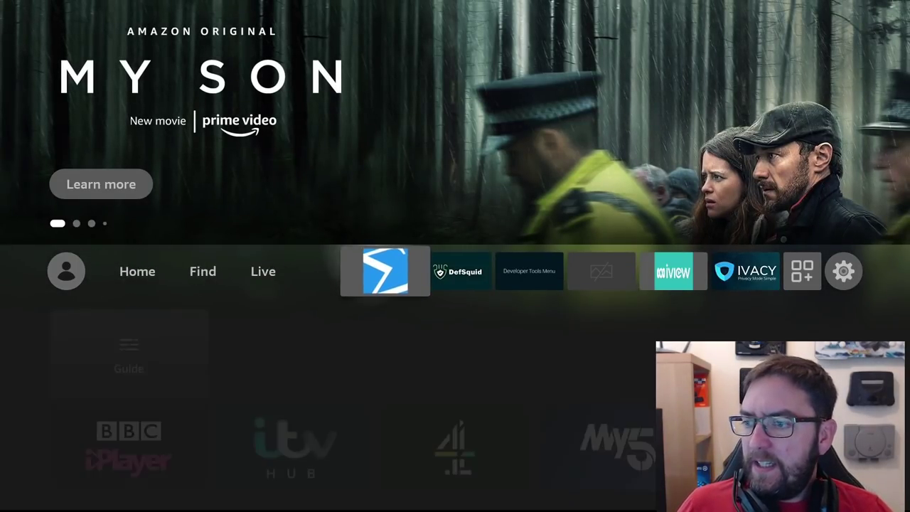
key("Right")
key("Down")
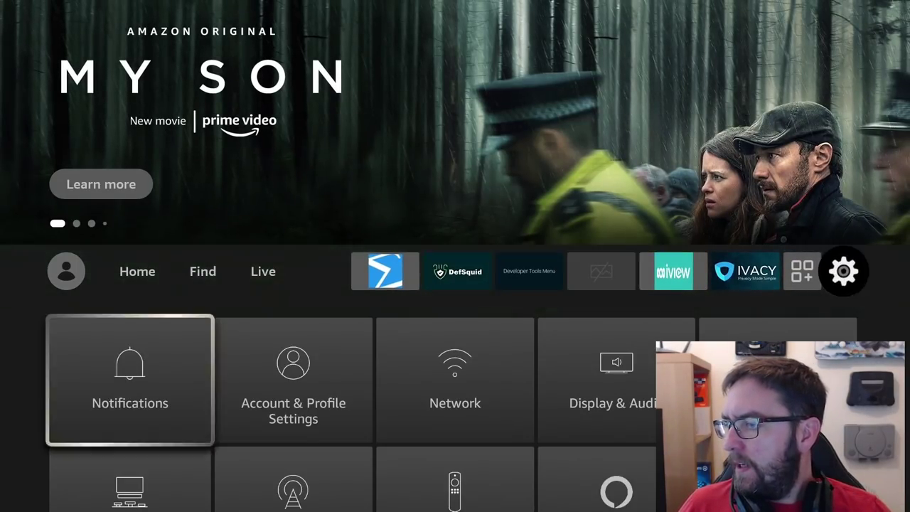
key("Down")
key("Right")
key("Right")
key("Right")
key("Right")
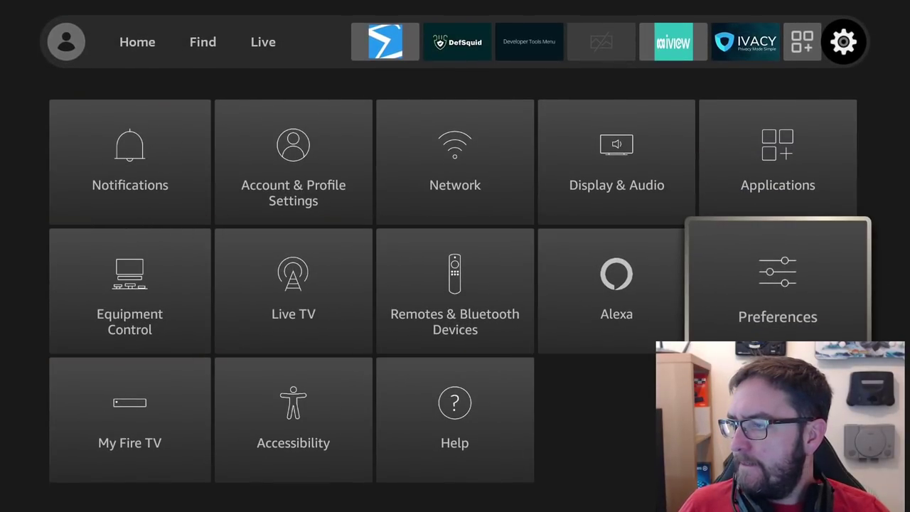
key("Return")
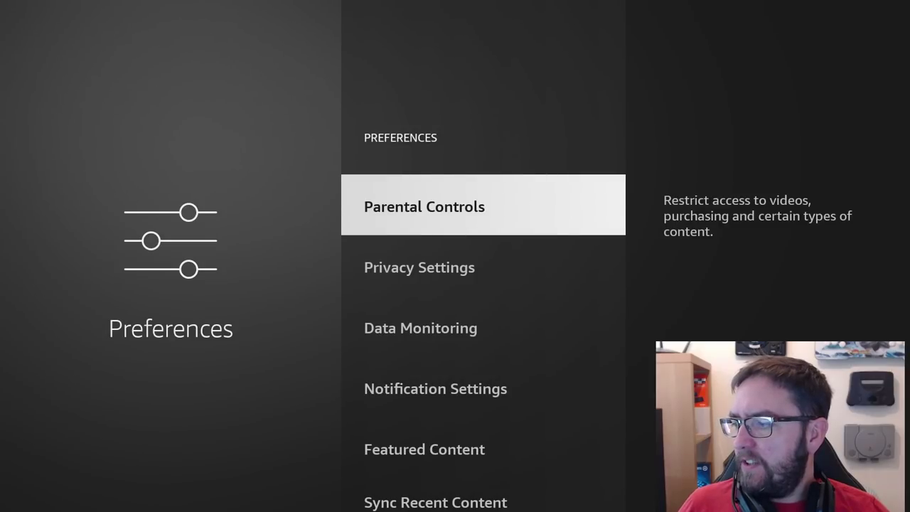
key("Down")
key("Down")
key("Down")
key("Down")
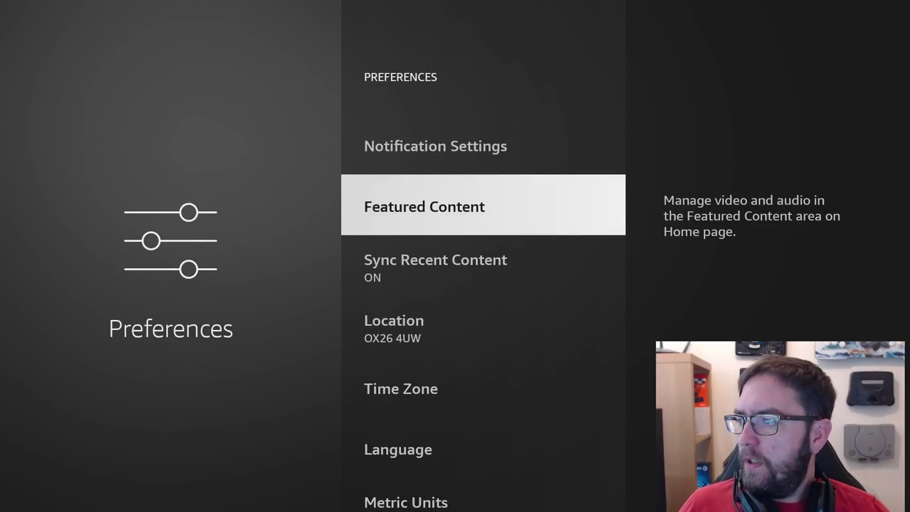
key("Return")
key("Down")
key("Up")
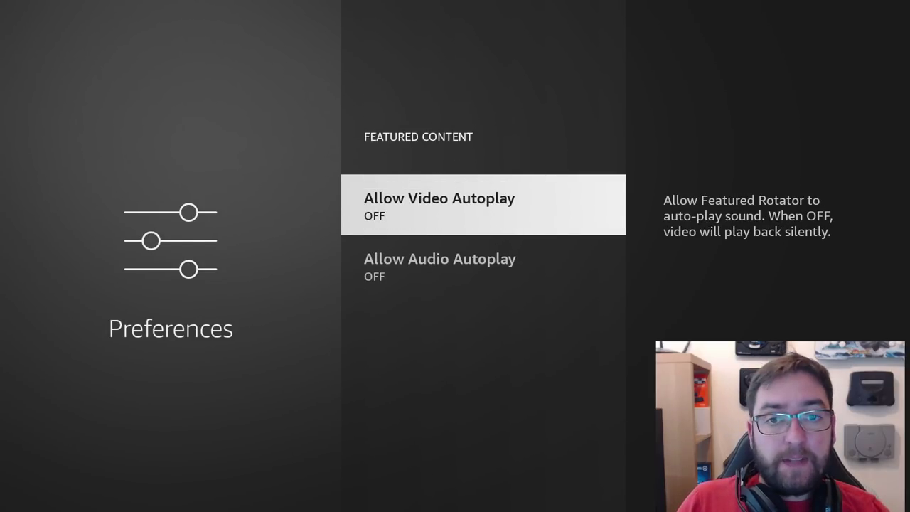
key("Escape")
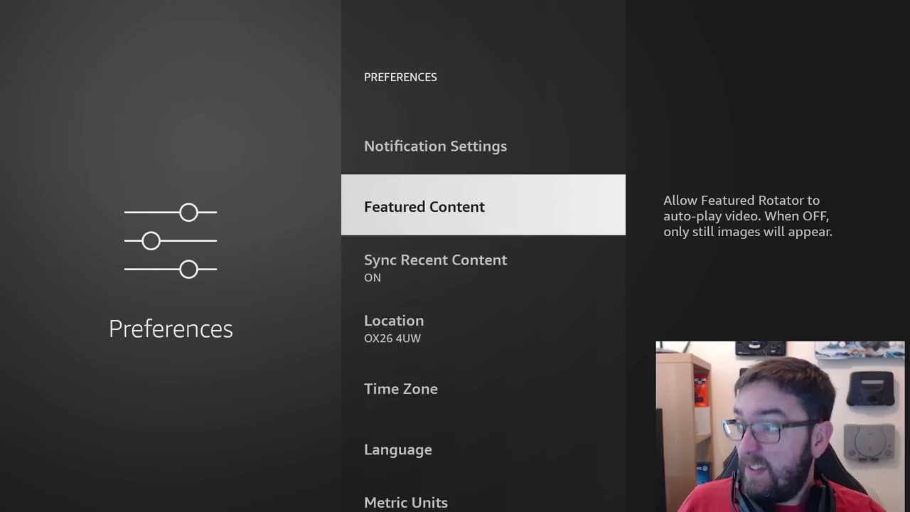
Step: Confirm Data Monitoring is turned off
key("Up")
key("Up")
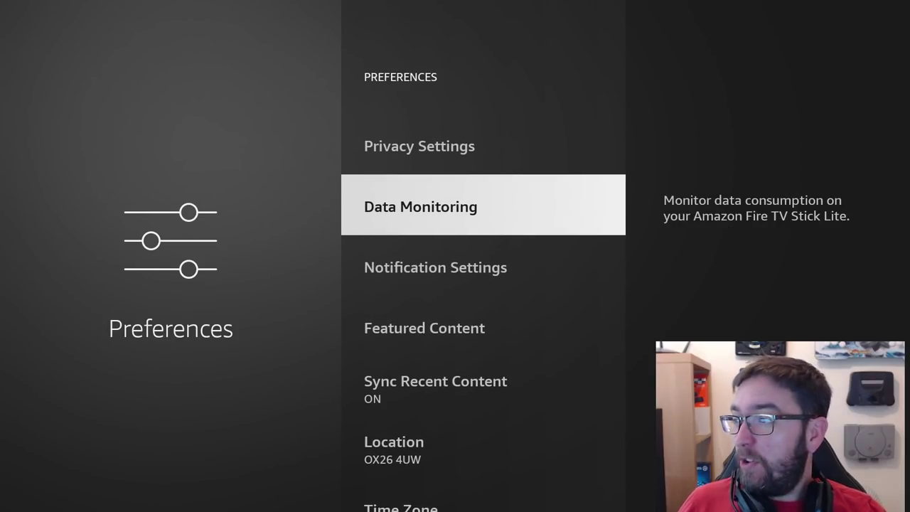
key("Return")
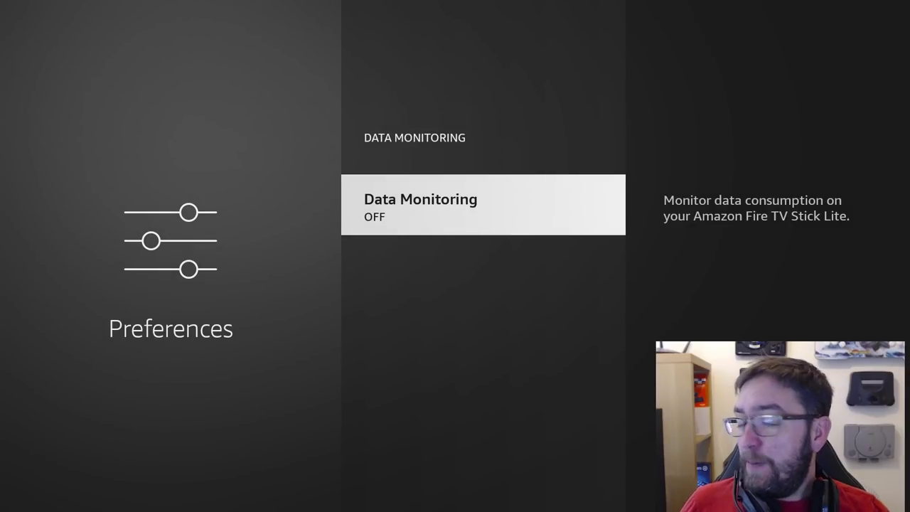
key("Escape")
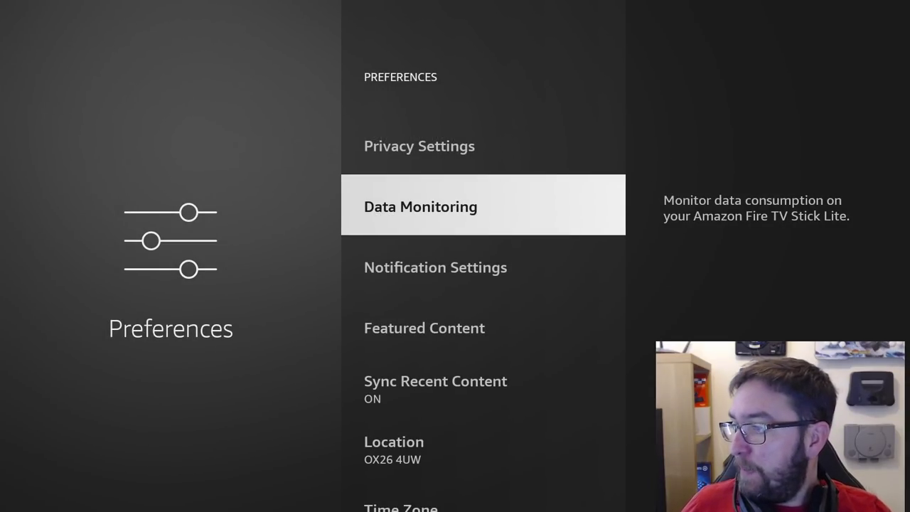
Step: Confirm Device Usage Data, App Usage Data and Interest-based Ads privacy settings are off
key("Down")
key("Up")
key("Up")
key("Up")
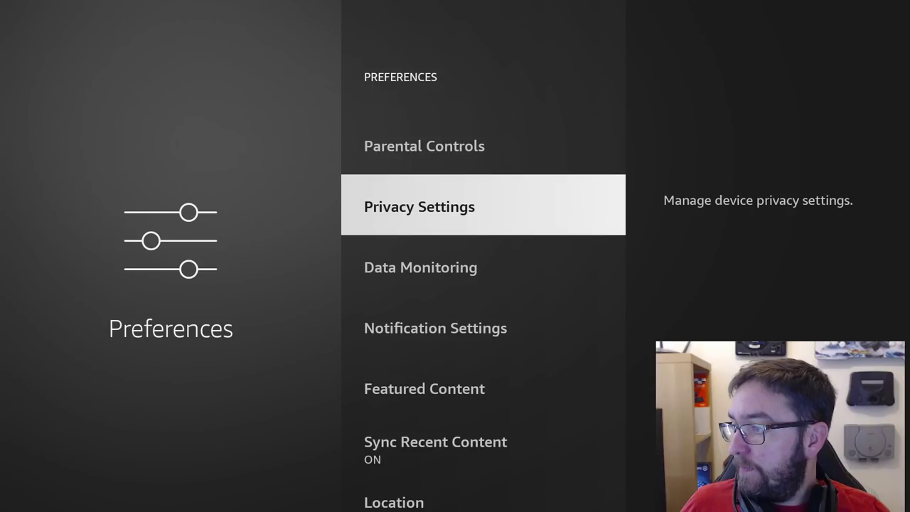
key("Down")
key("Down")
key("Up")
key("Return")
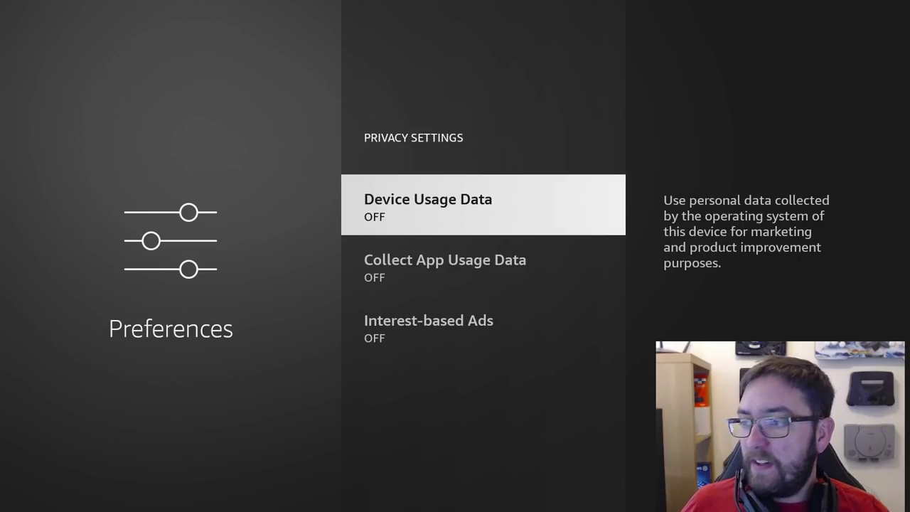
key("Down")
key("Escape")
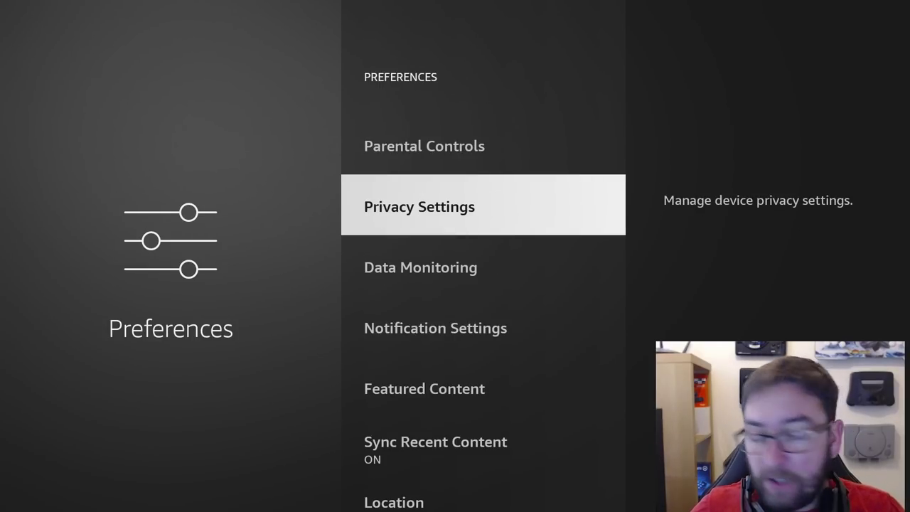
Step: Return to the Home screen and move along the top row to reopen the settings grid
key("Escape")
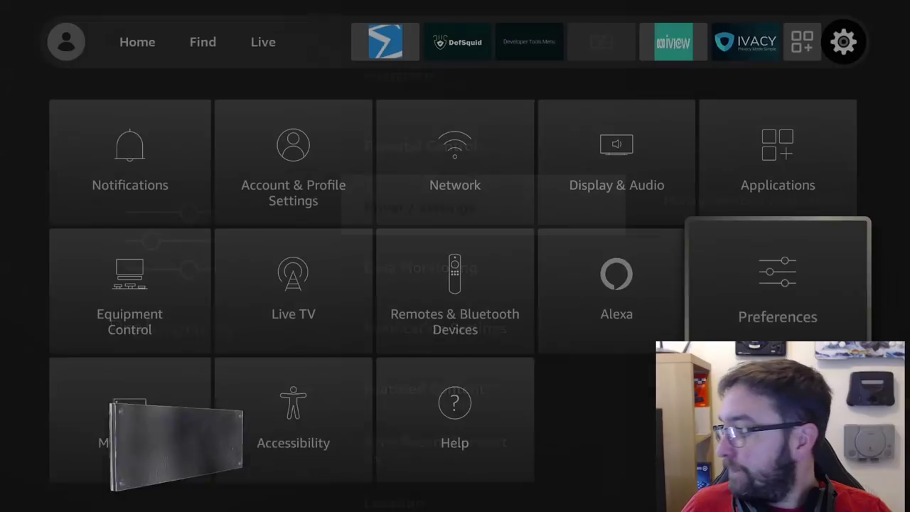
key("Home")
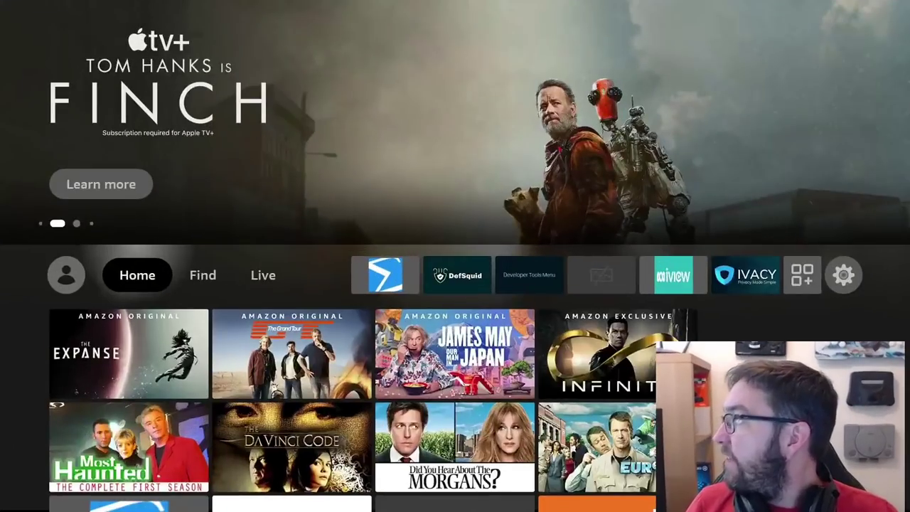
key("Right")
key("Right")
key("Right")
key("Right")
key("Right")
key("Right")
key("Right")
key("Right")
key("Right")
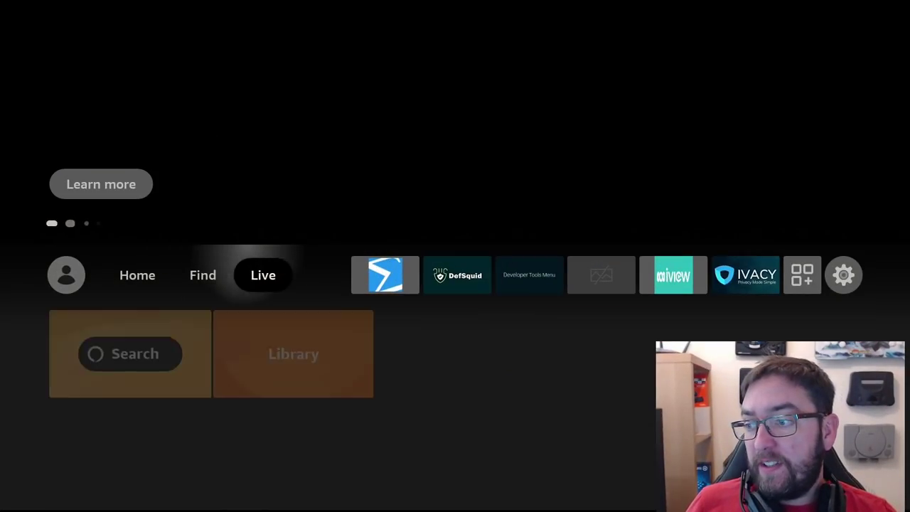
key("Right")
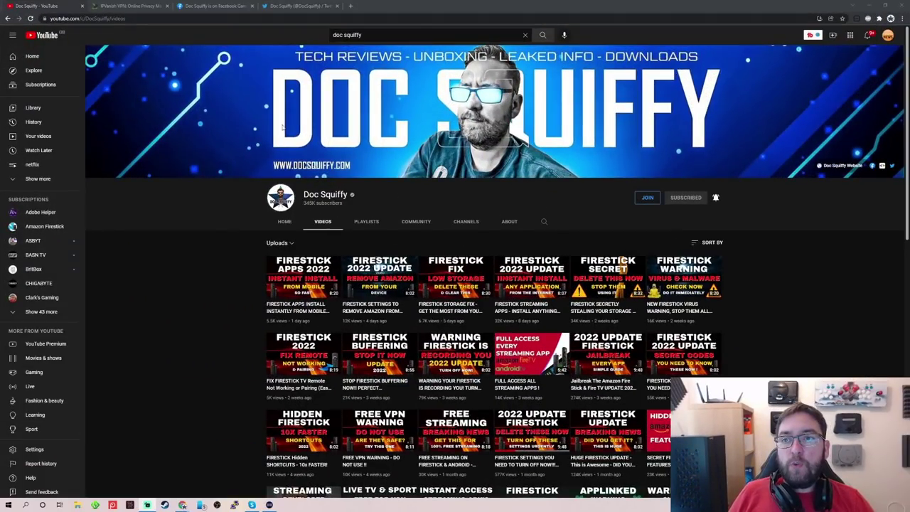
left_click(148, 4)
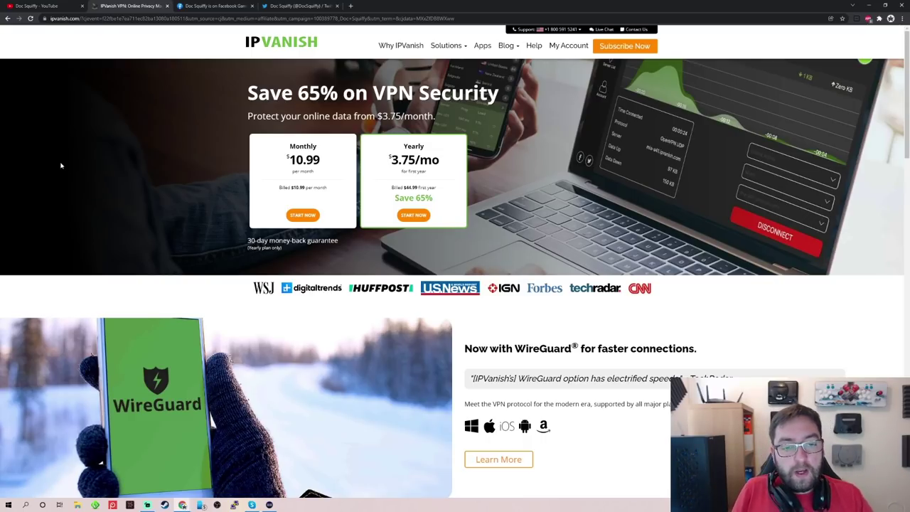
scroll(140, 251, "down", 9)
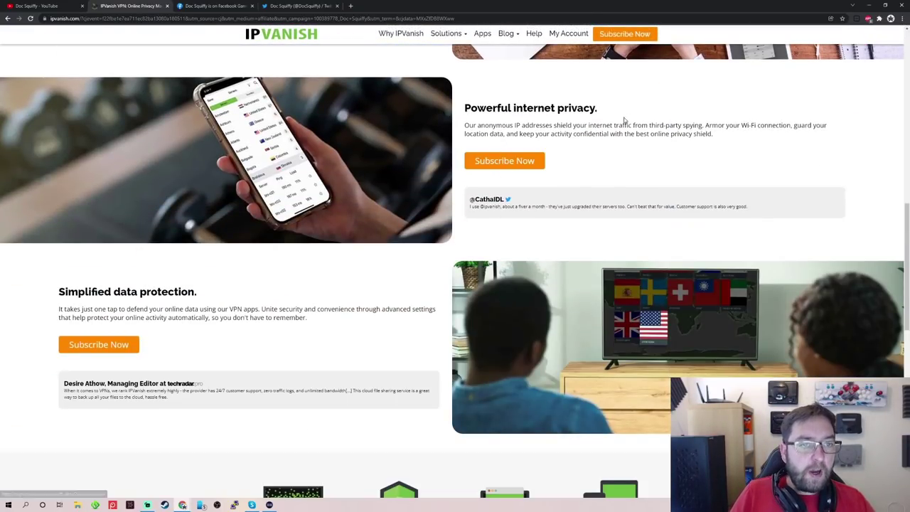
scroll(541, 160, "down", 4)
scroll(541, 160, "up", 13)
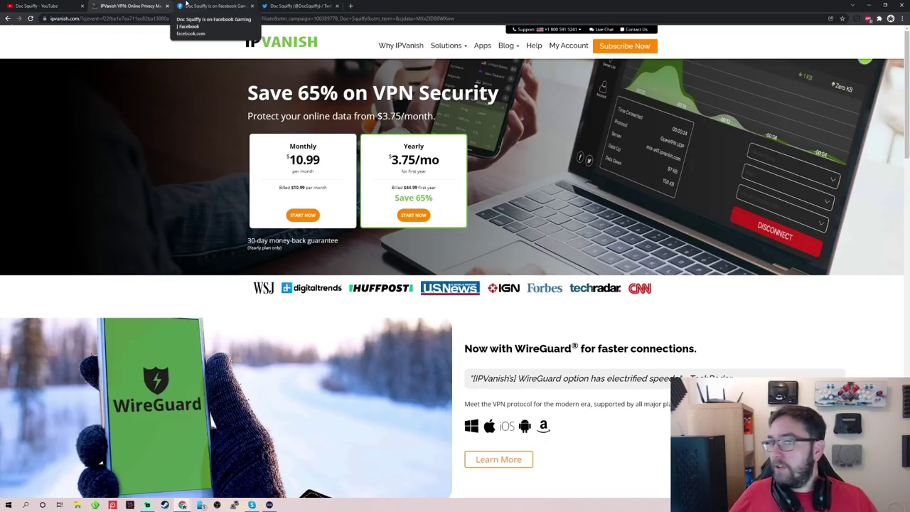
left_click(45, 4)
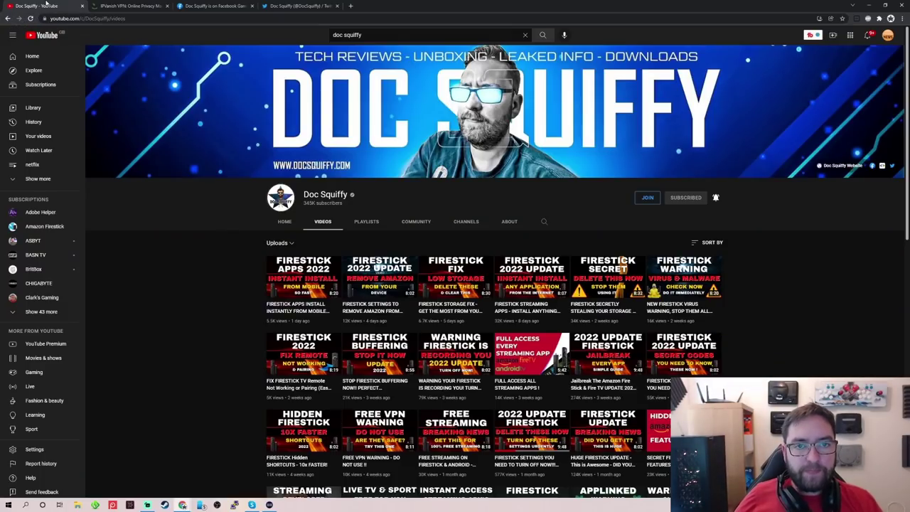